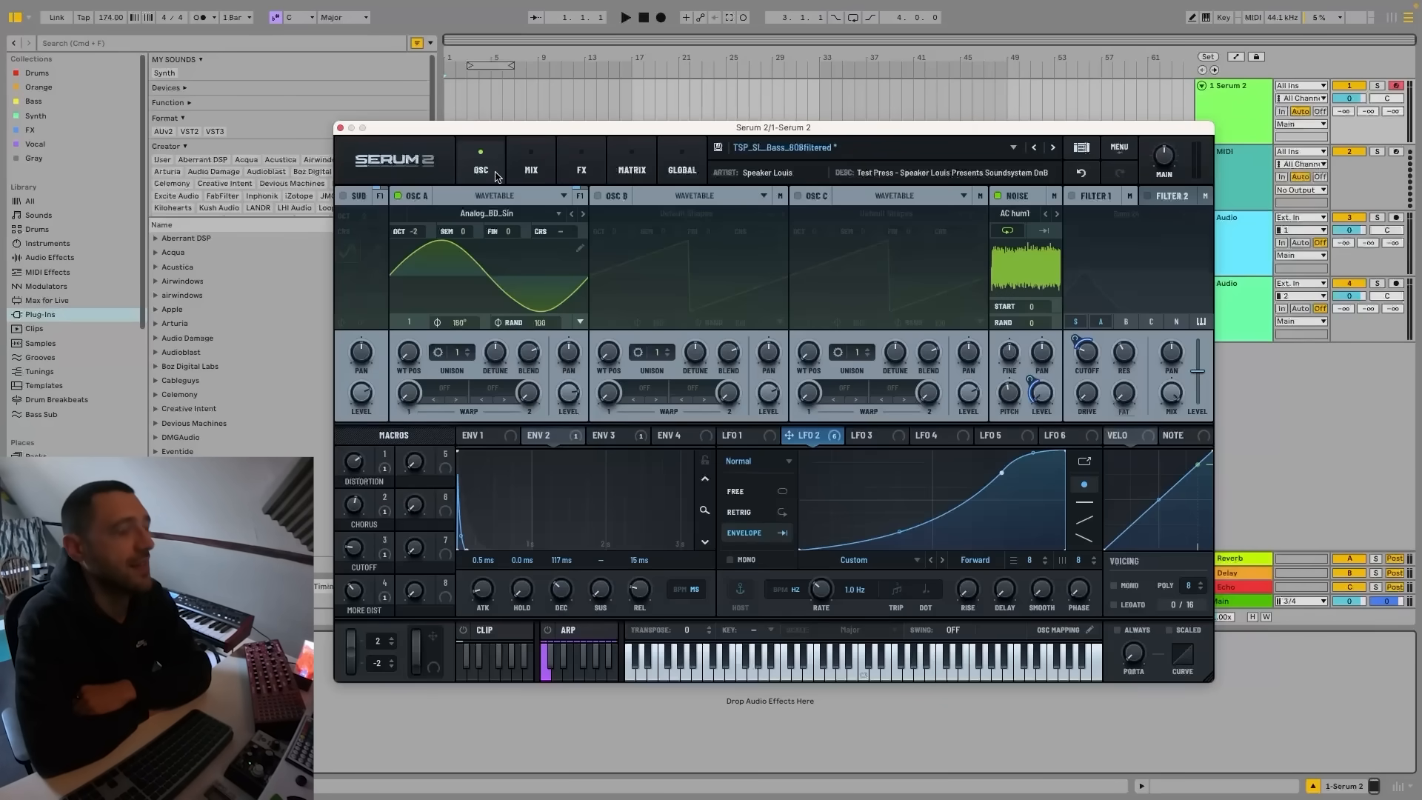
Bypass the top-level effects in the main effects chain: Utility, Distortion, Splitter L/M/H, and the Distortion and Reverb after it
click(581, 164)
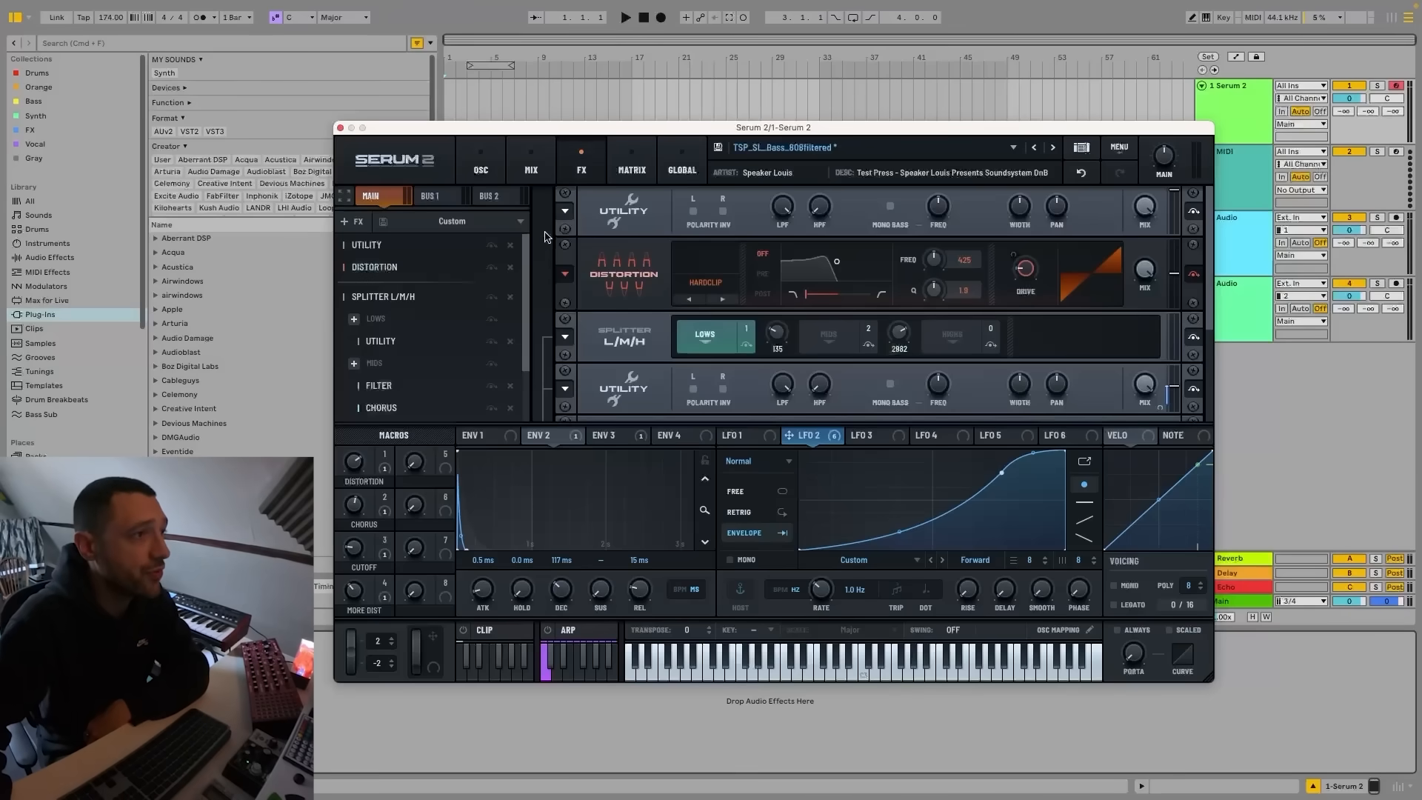
click(491, 244)
click(491, 267)
click(491, 296)
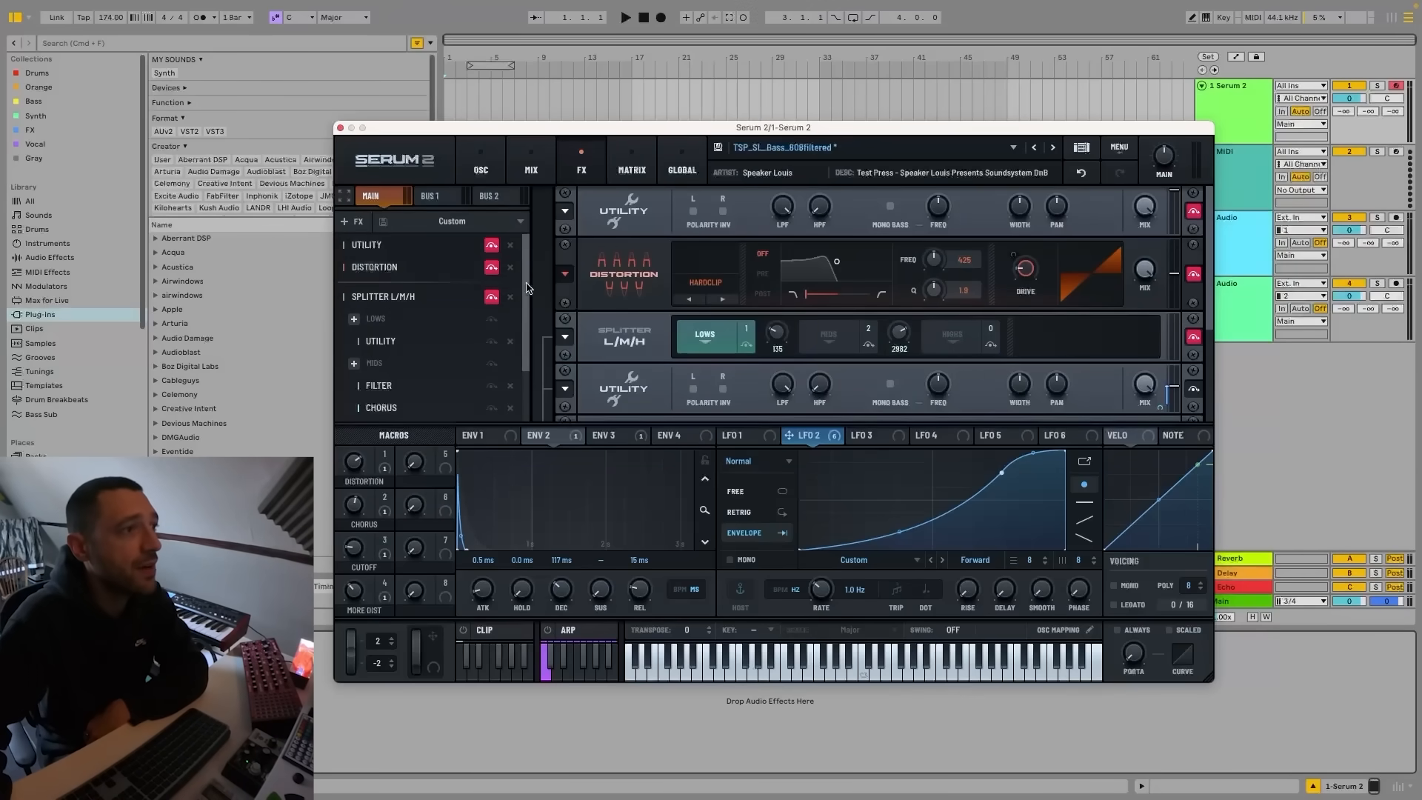
drag(527, 287, 529, 376)
scroll(529, 377, up, 5)
Examine the oscillator setup, the Env 2 routing in the modulation matrix, and the LFO 2 modulation of the noise level
click(480, 165)
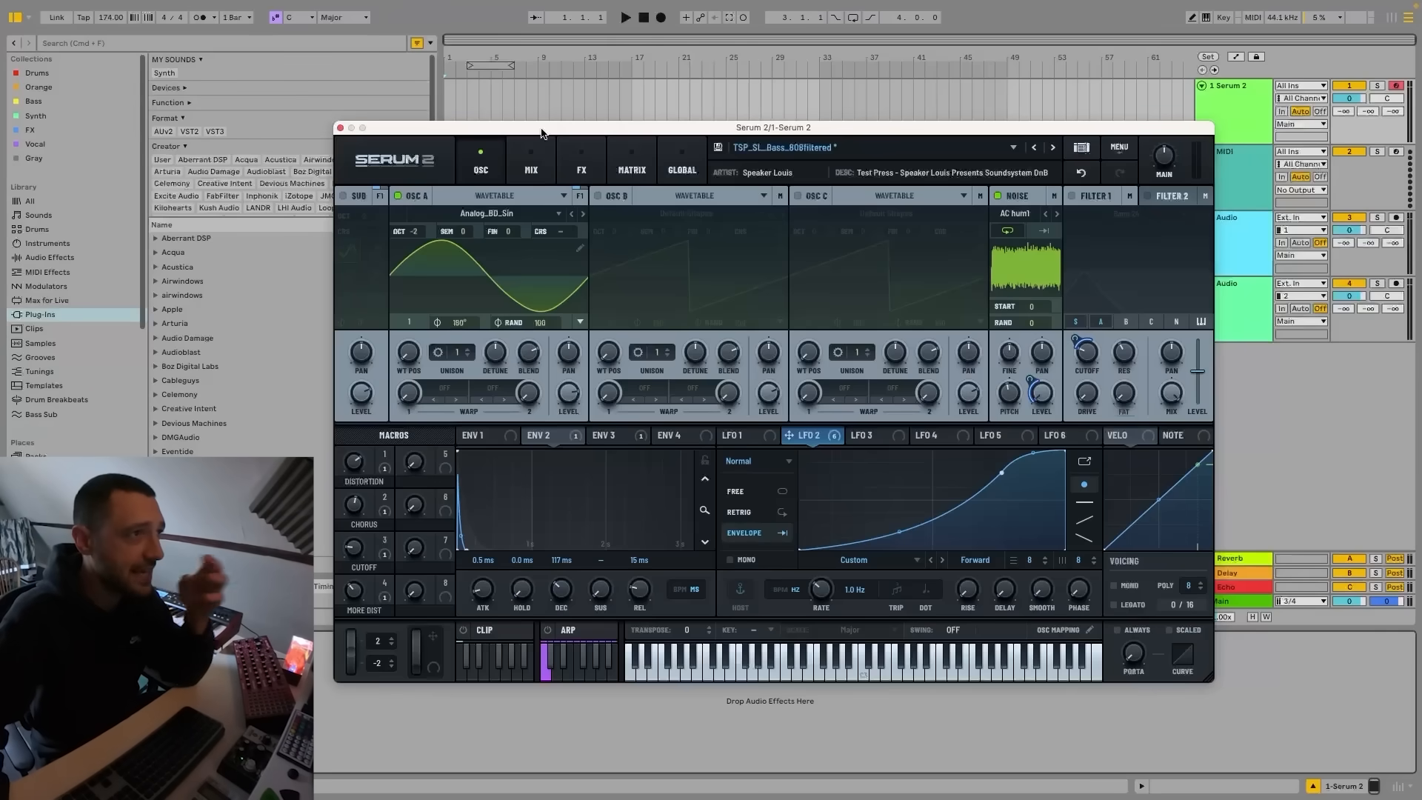
drag(541, 133, 537, 129)
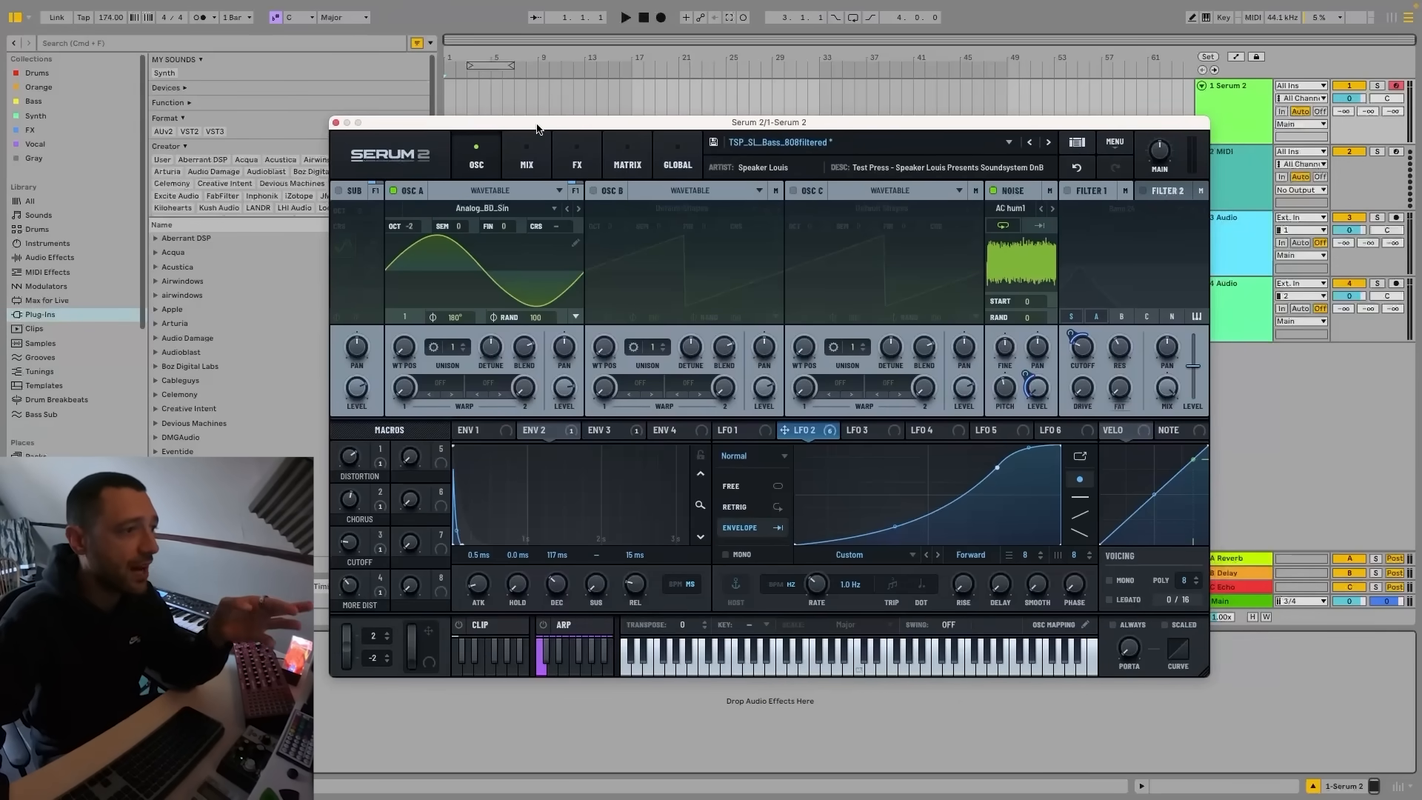
click(545, 431)
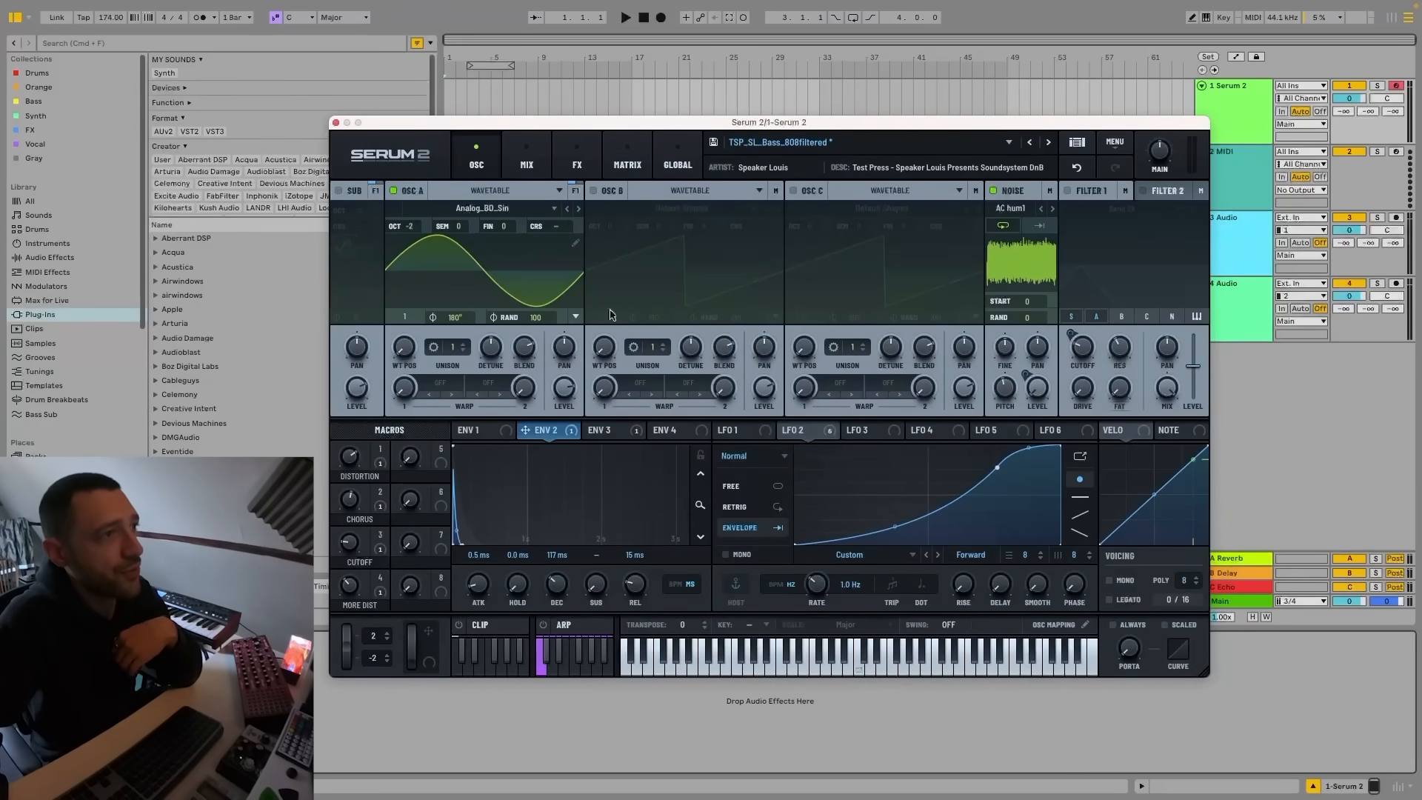
click(624, 156)
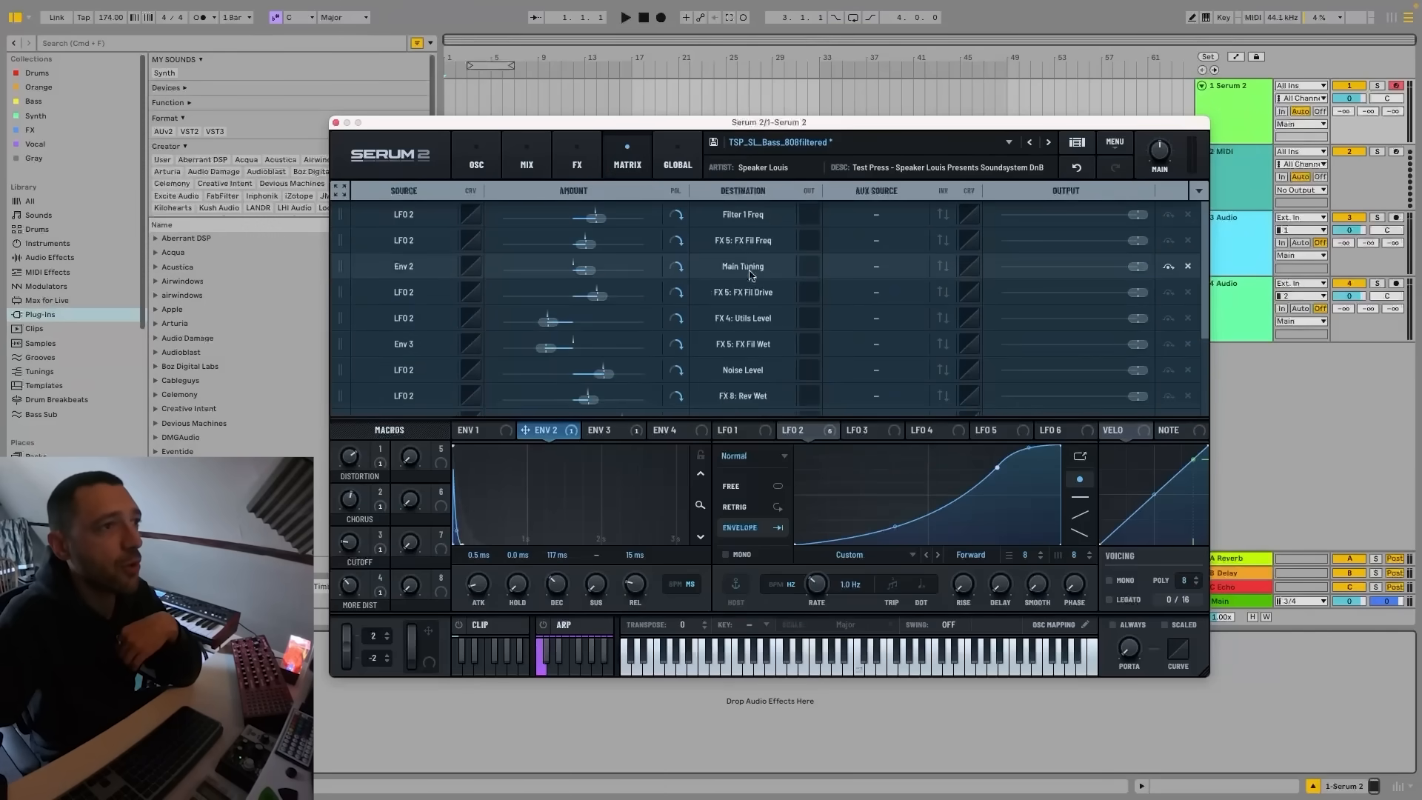
click(476, 162)
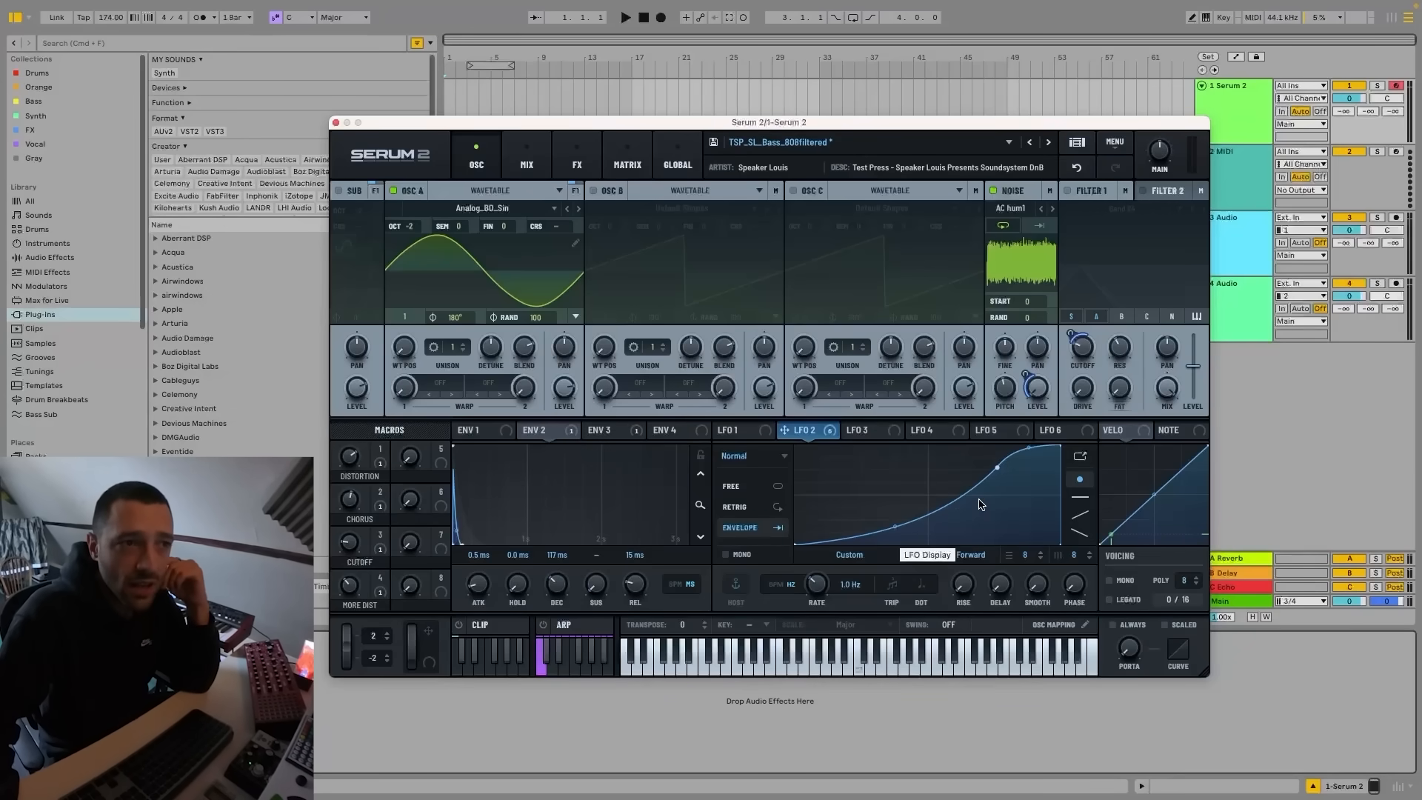
mouse_move(1035, 399)
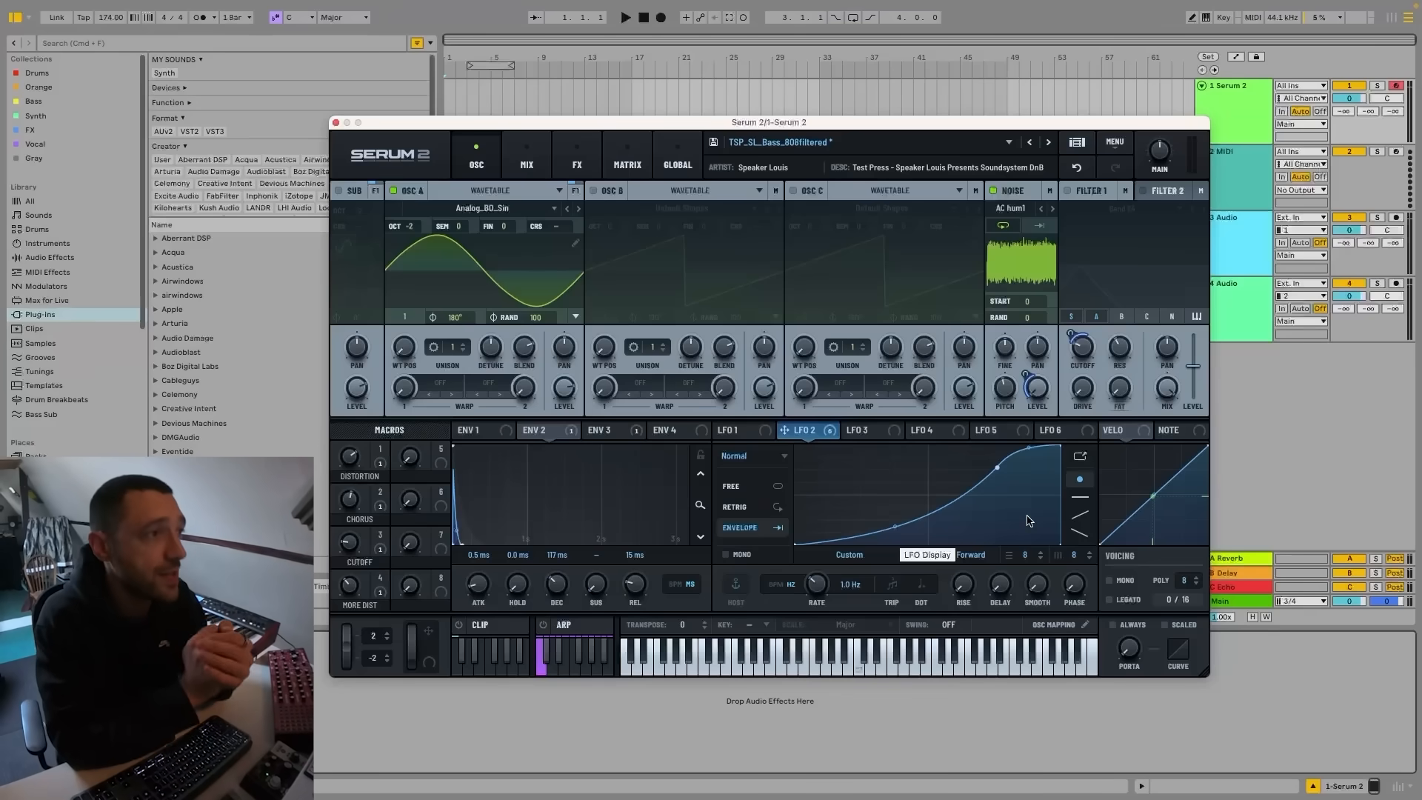
Re-enable the HardClip Distortion and the first Utility in the main effects chain
click(577, 157)
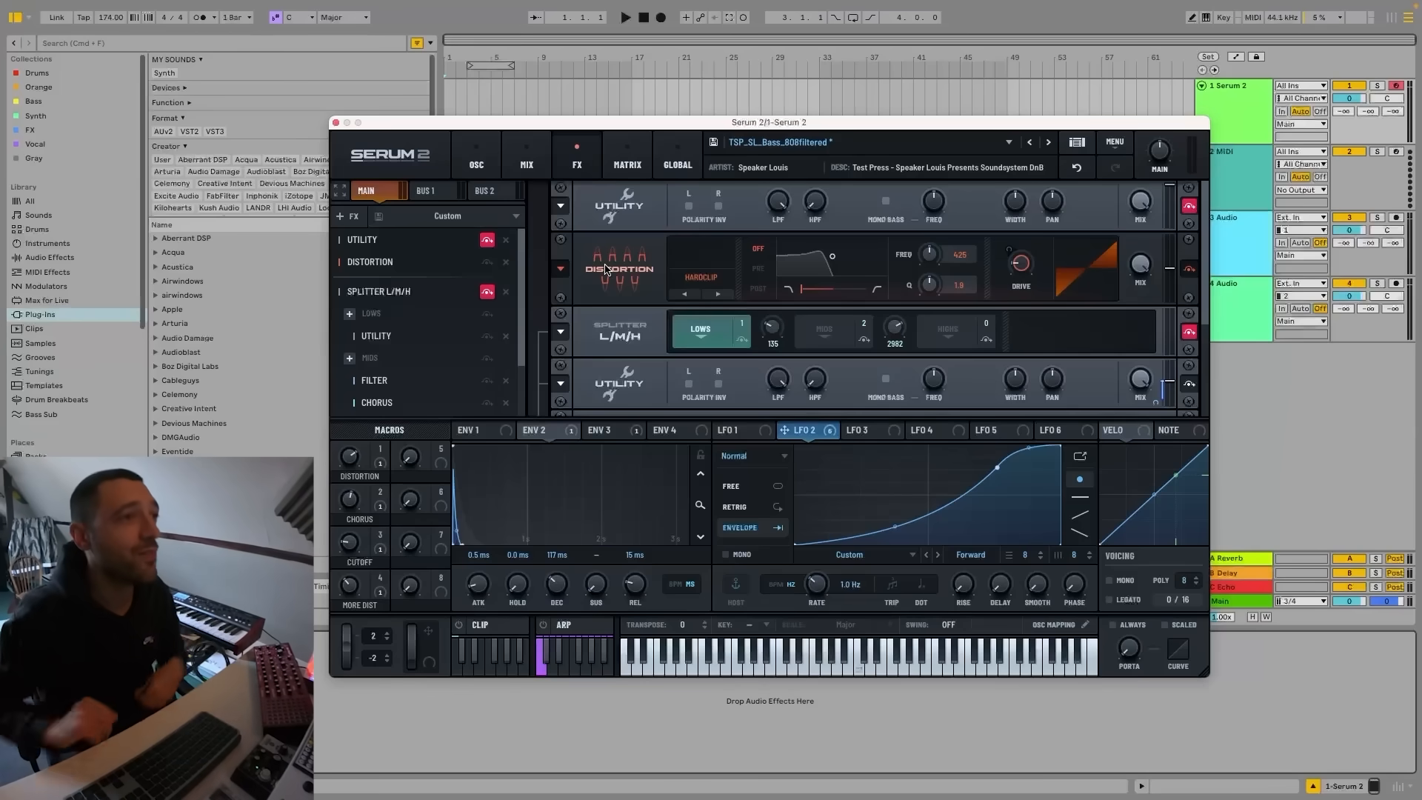
click(1189, 209)
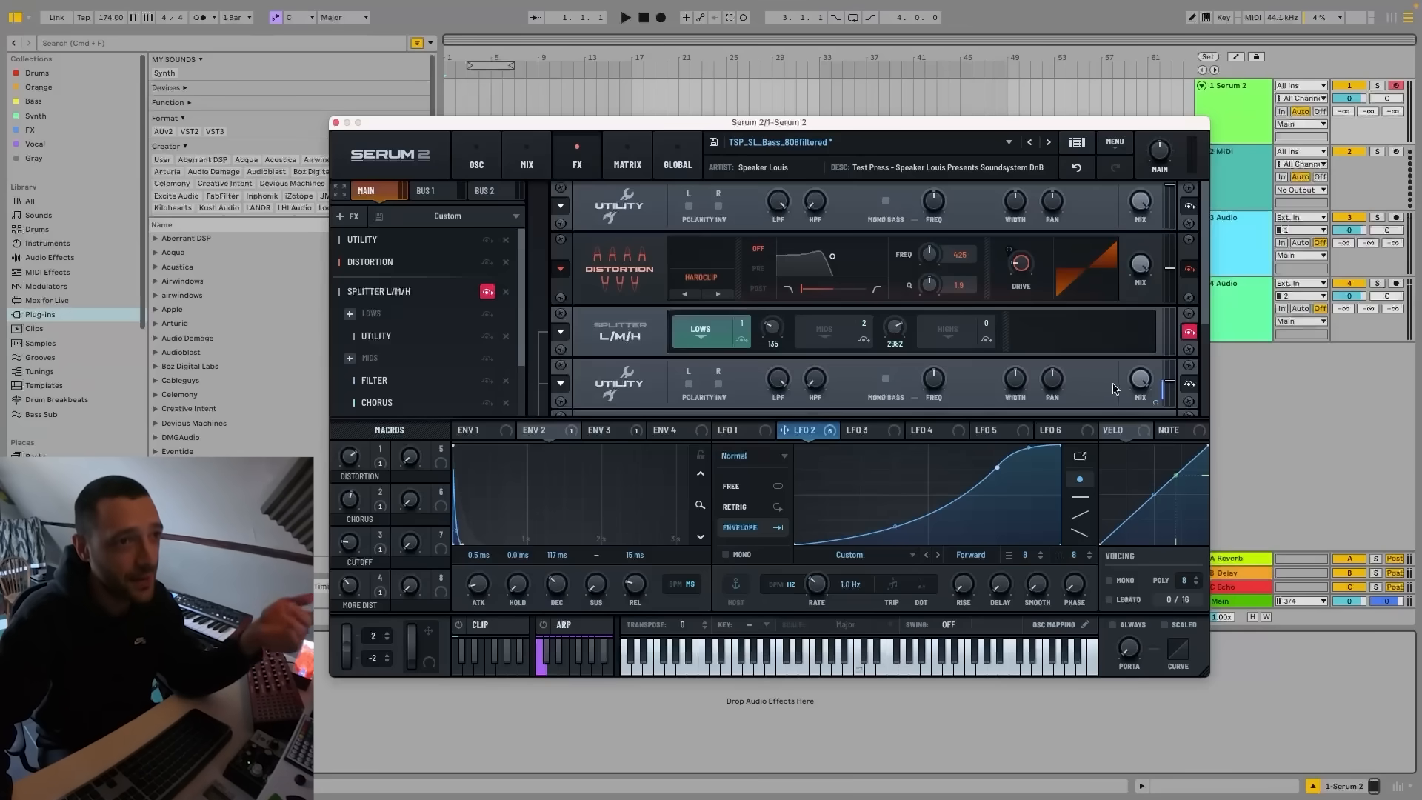
Switch the Splitter L/M/H back on and show its mids band to examine the Filter's cutoff and drive modulation
drag(1205, 285, 1213, 315)
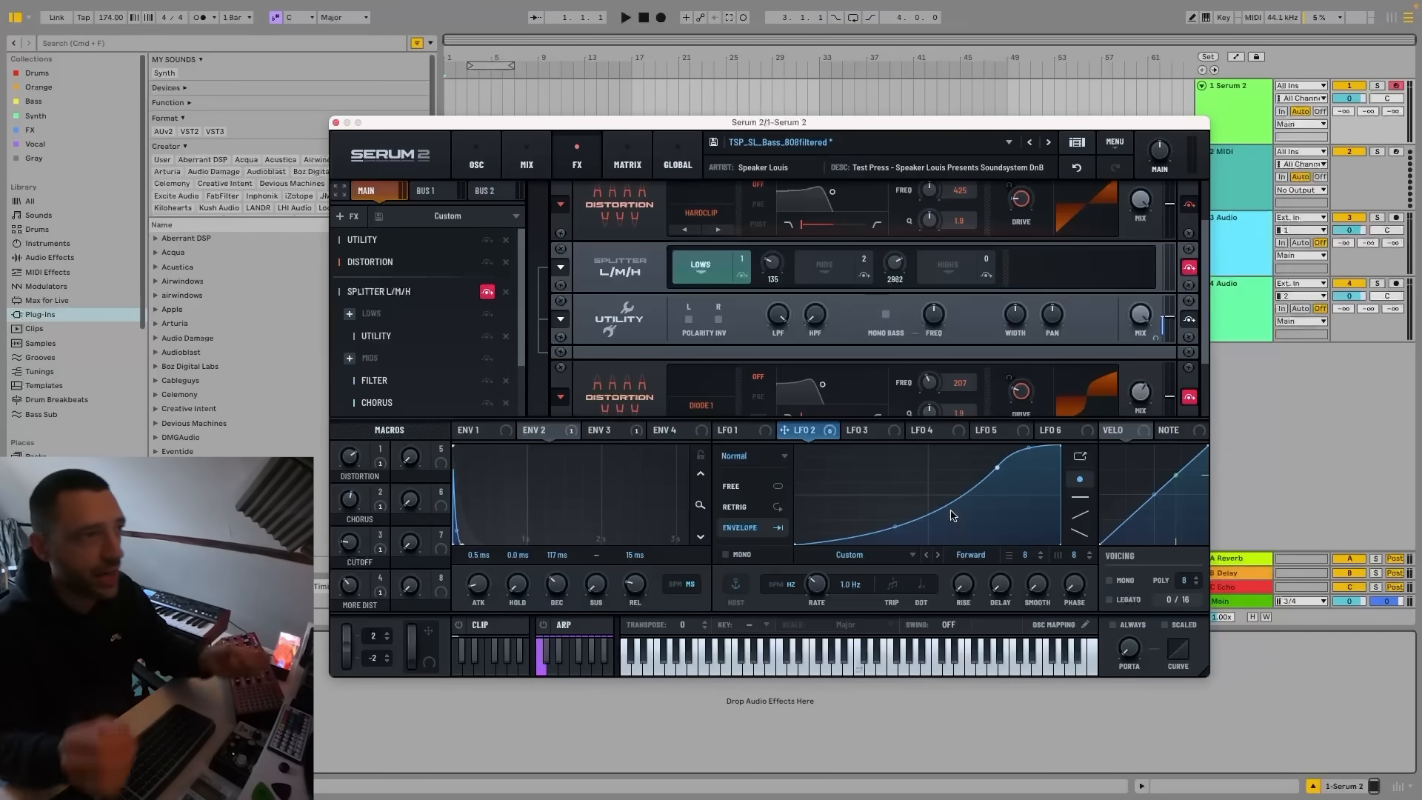
click(800, 275)
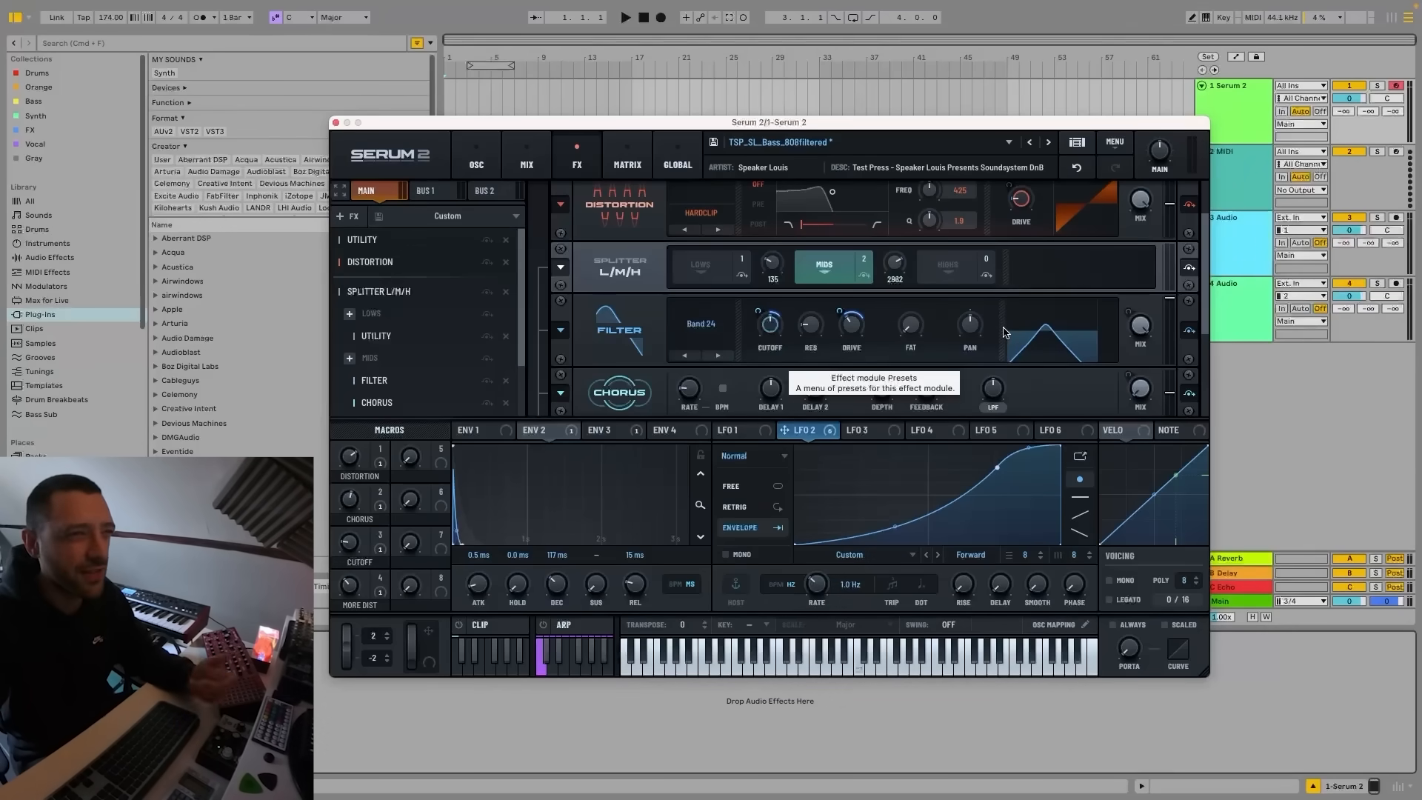
mouse_move(775, 329)
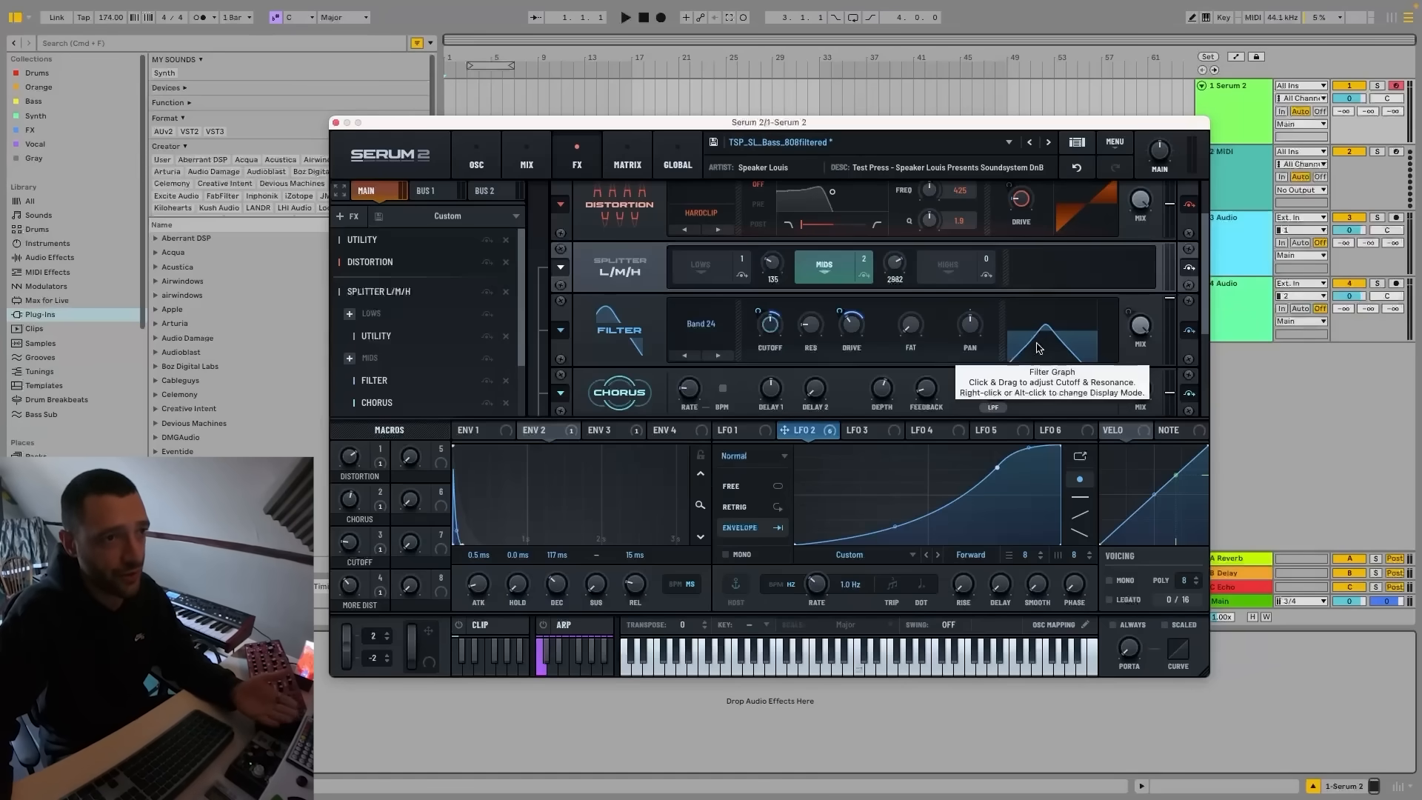
mouse_move(853, 336)
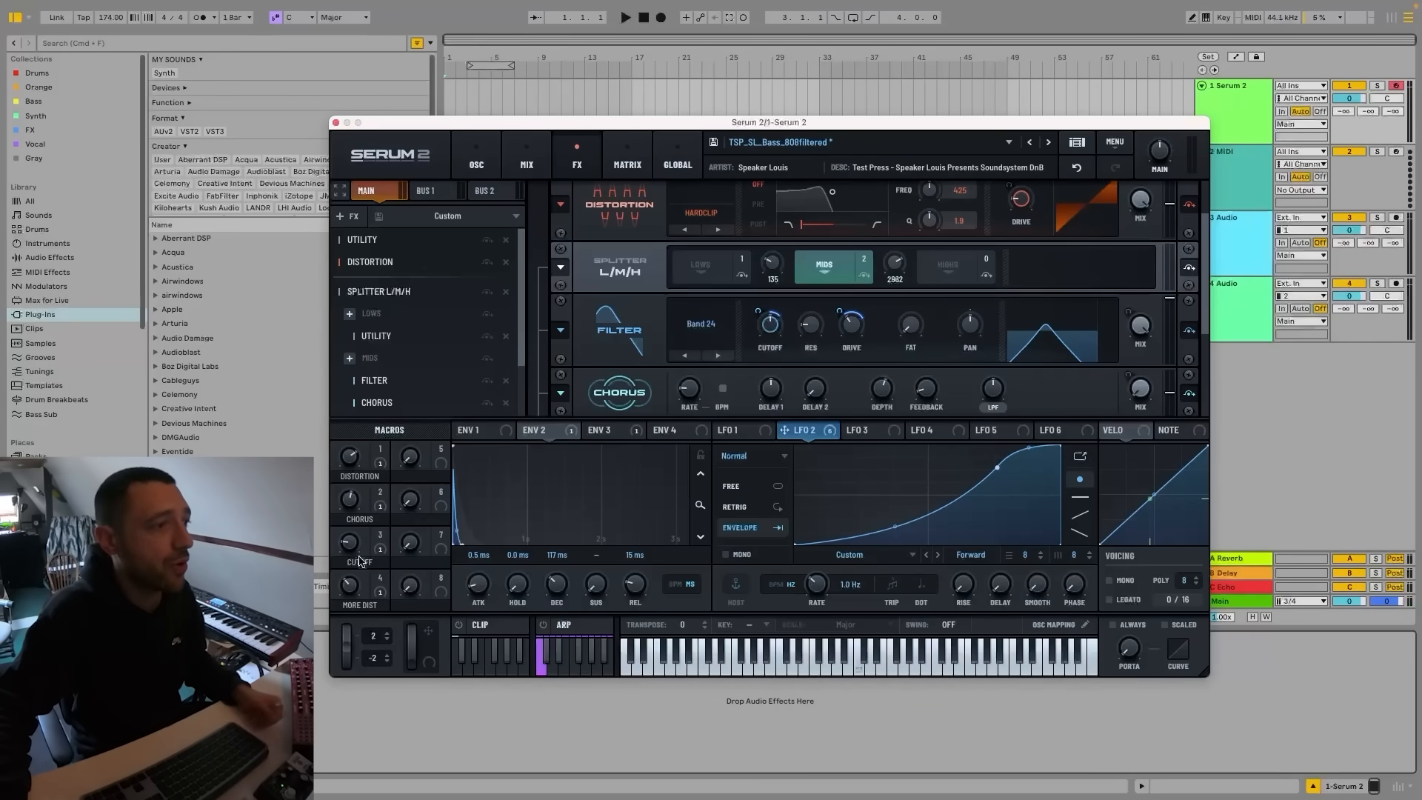
Sweep the Cutoff macro and return it to 23, and raise the Chorus macro to audition the mids band's Filter and Chorus
drag(350, 548, 354, 499)
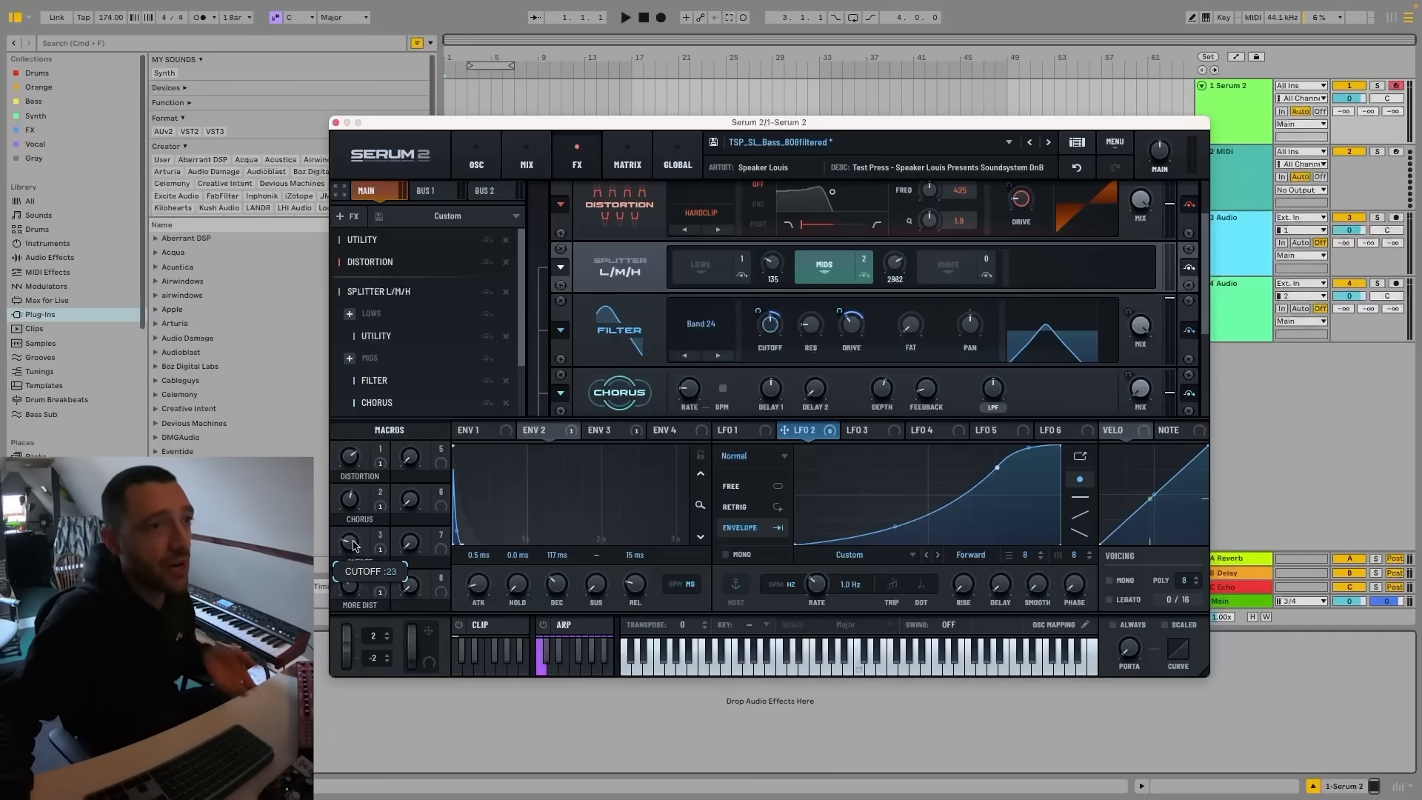
mouse_move(353, 547)
mouse_down()
mouse_move(361, 470)
mouse_move(352, 546)
mouse_up()
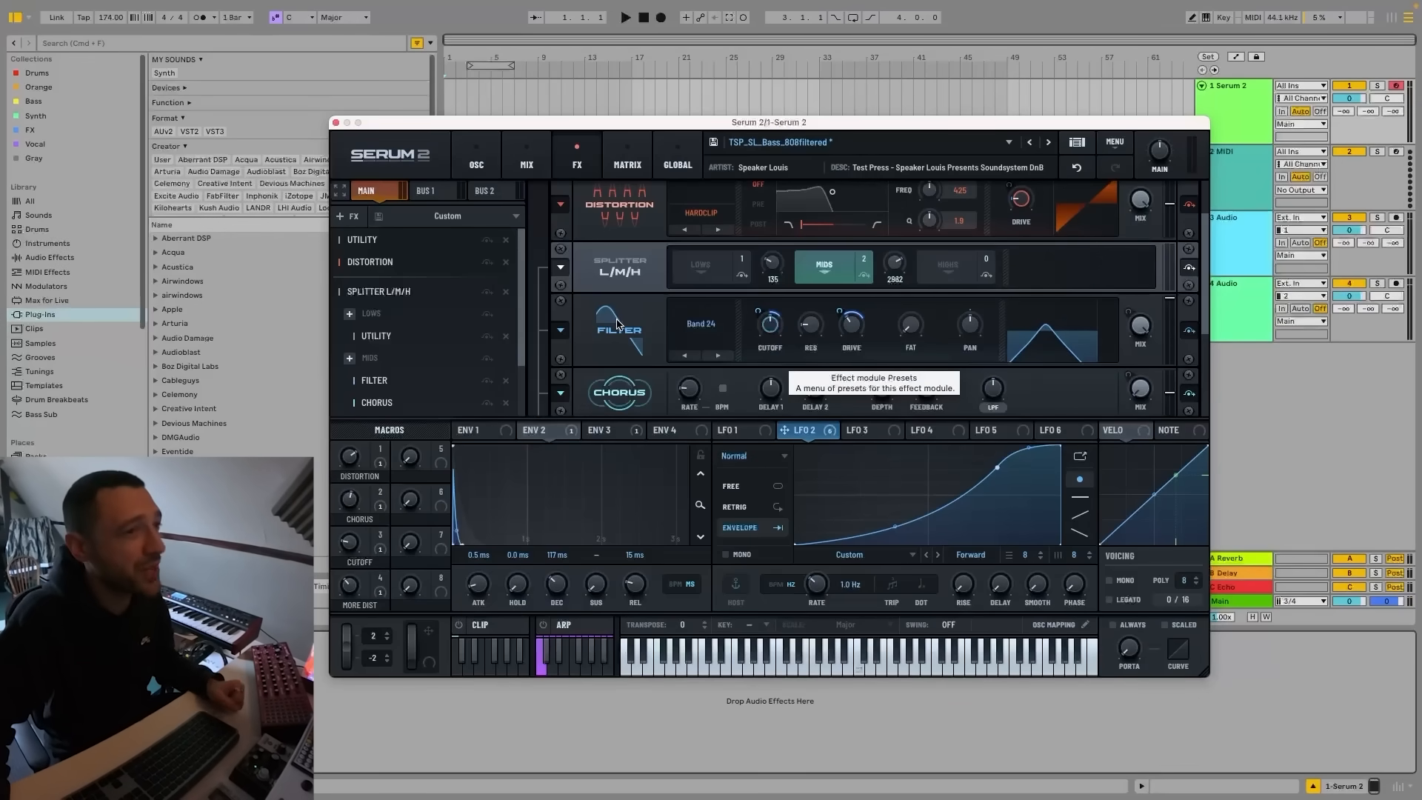
scroll(619, 325, down, 2)
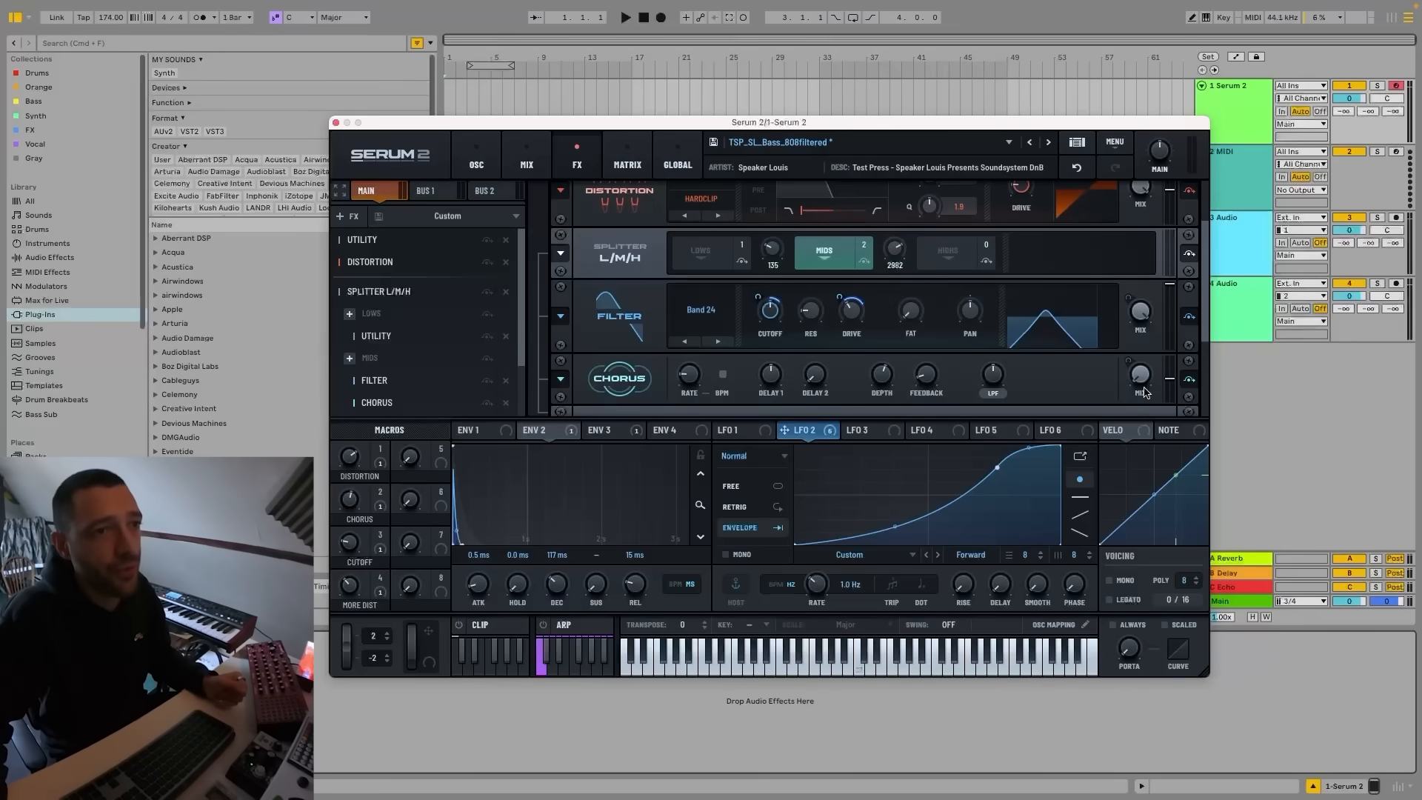
mouse_move(350, 505)
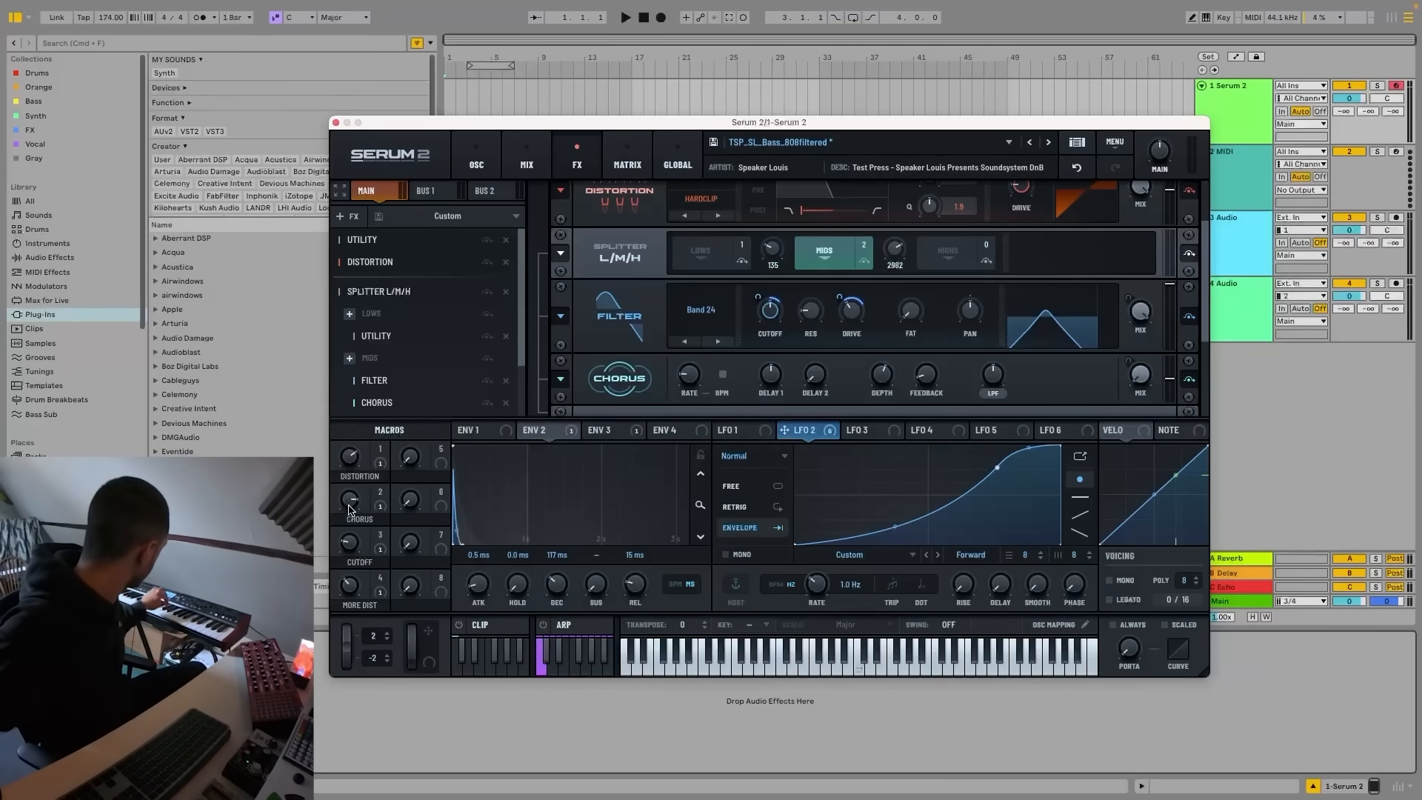
drag(353, 507, 348, 554)
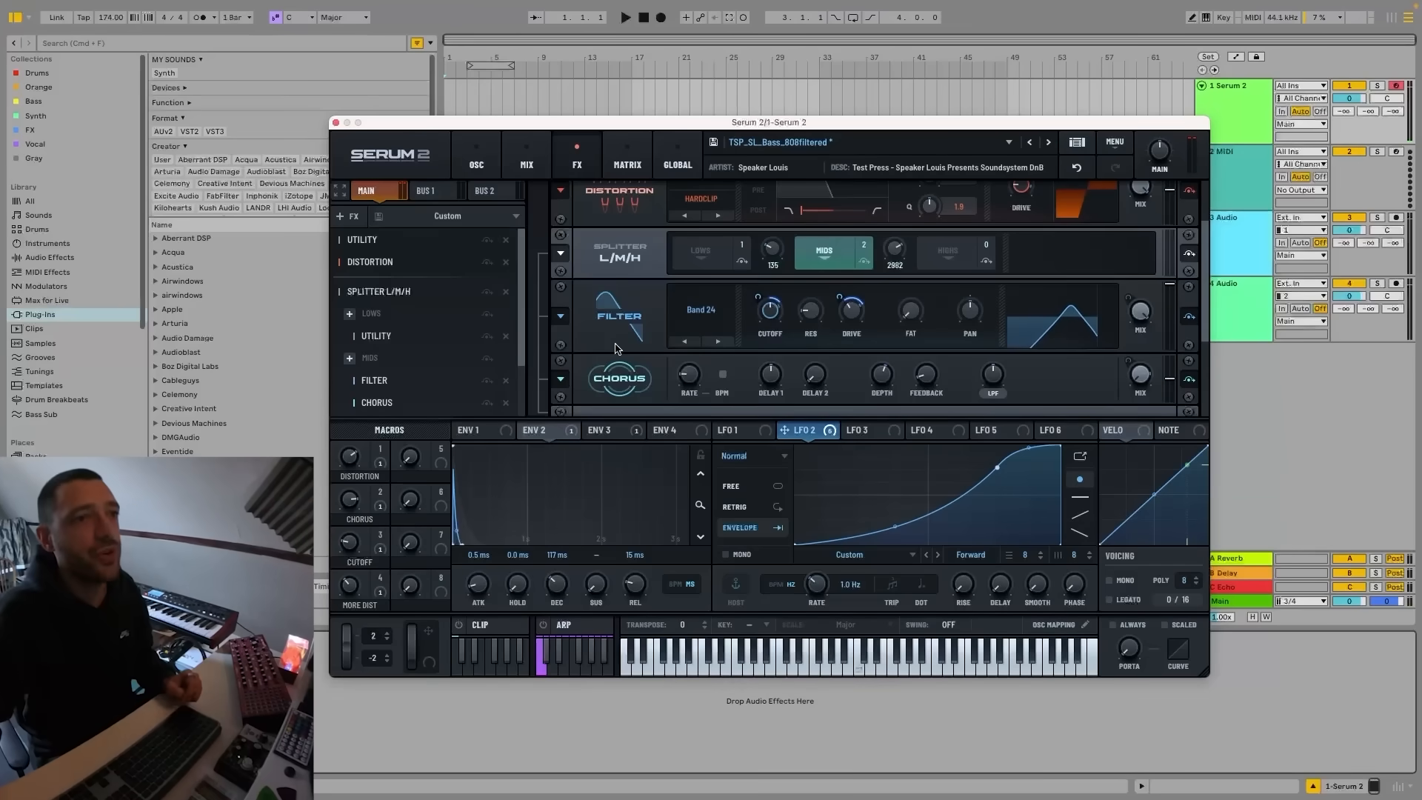
With the Splitter's highs band shown, switch the Diode 1 Distortion and Plate Reverb back on while trying the More Dist macro
click(941, 255)
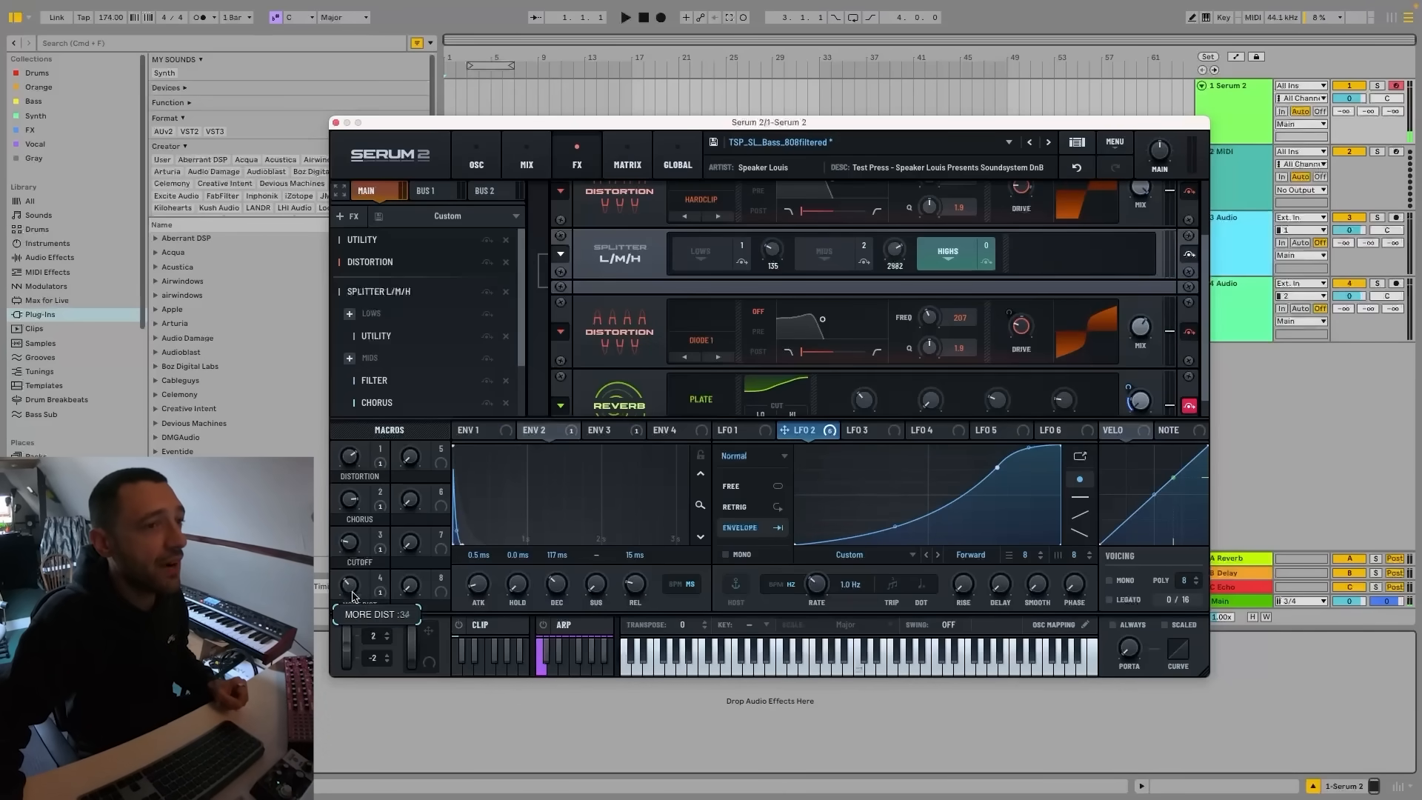
drag(353, 628, 379, 580)
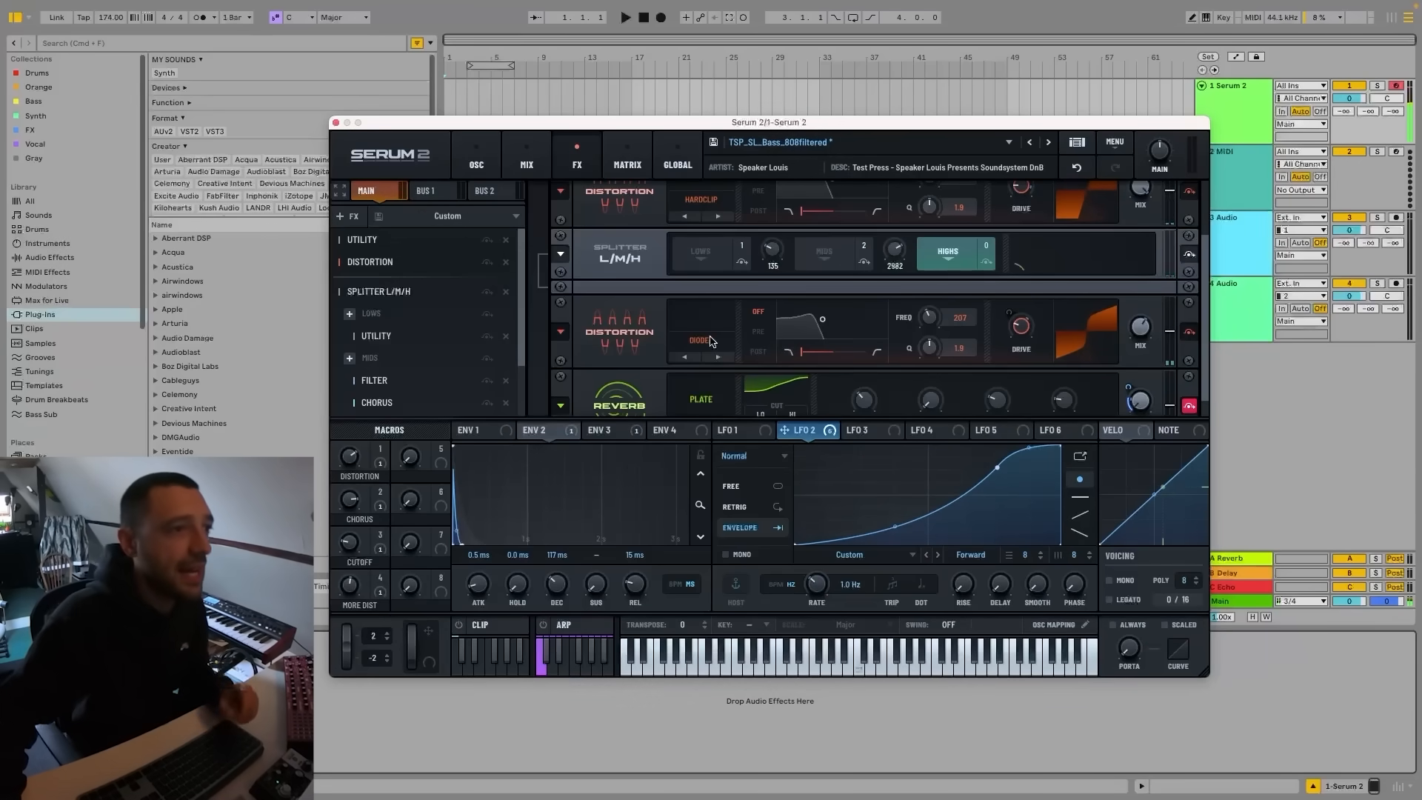
scroll(651, 348, down, 3)
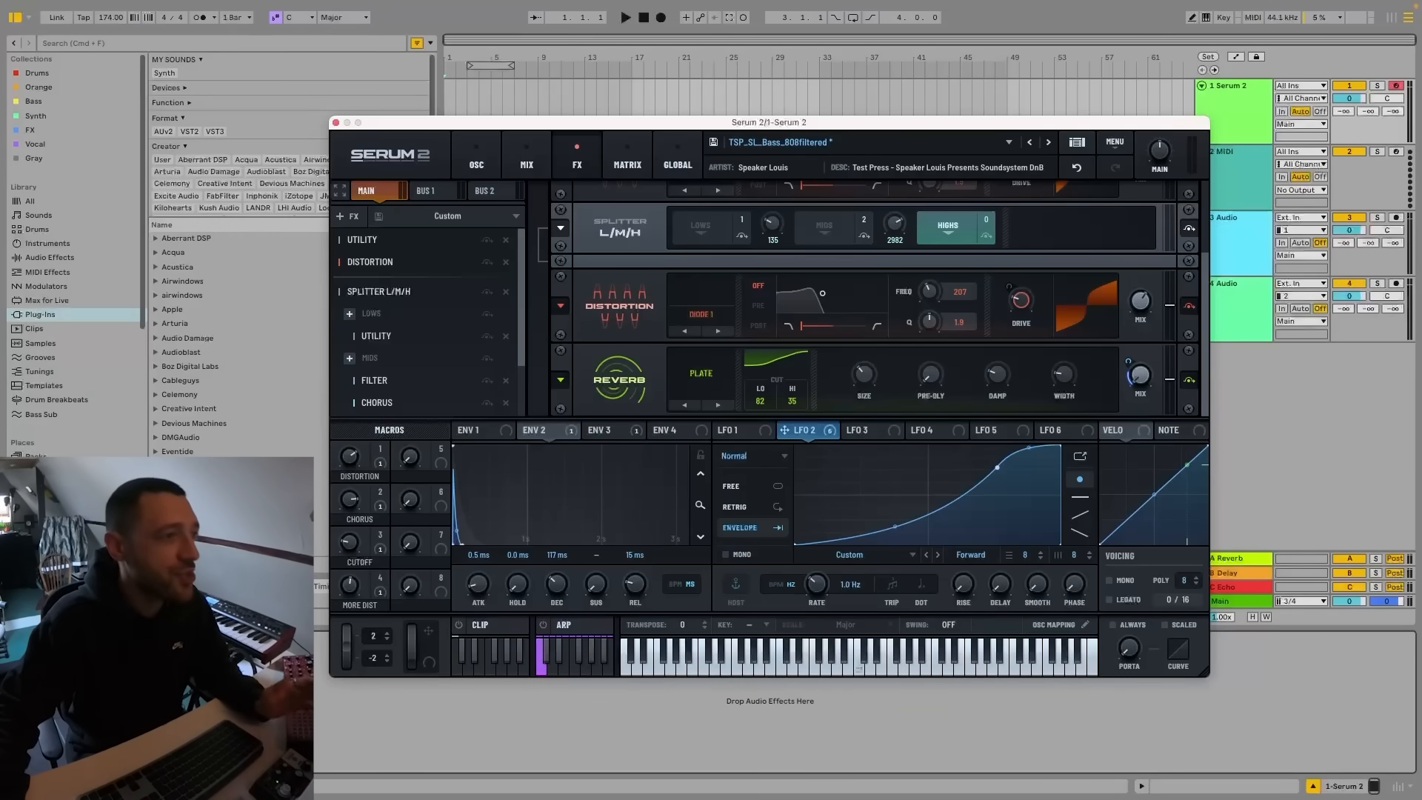
Sweep the Cutoff, More Dist, Distortion and Chorus macros up and down to audition their effect on the full bass patch
mouse_move(352, 496)
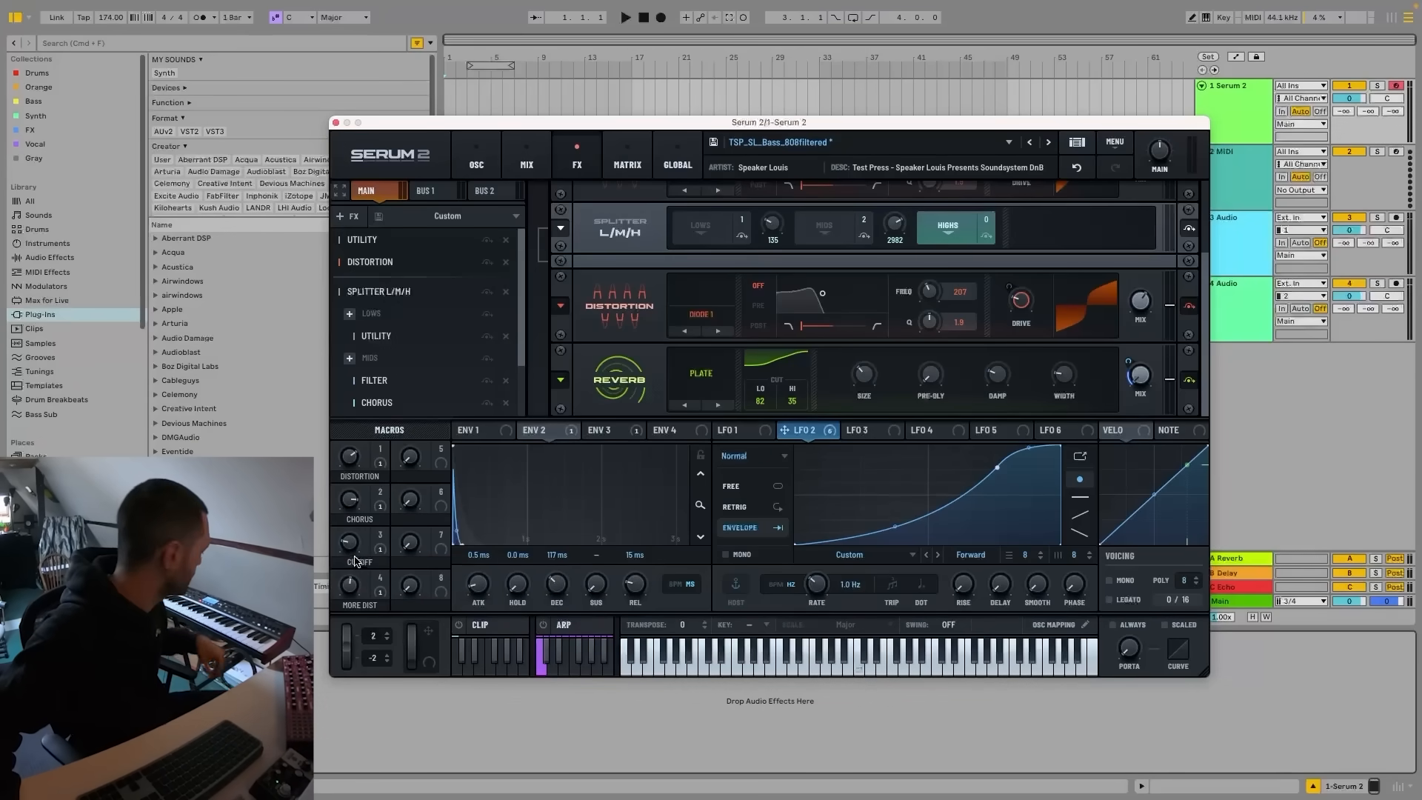
drag(350, 548, 351, 609)
drag(350, 586, 351, 678)
drag(350, 458, 350, 547)
drag(349, 501, 351, 589)
drag(350, 458, 363, 385)
drag(352, 544, 362, 401)
drag(352, 542, 351, 603)
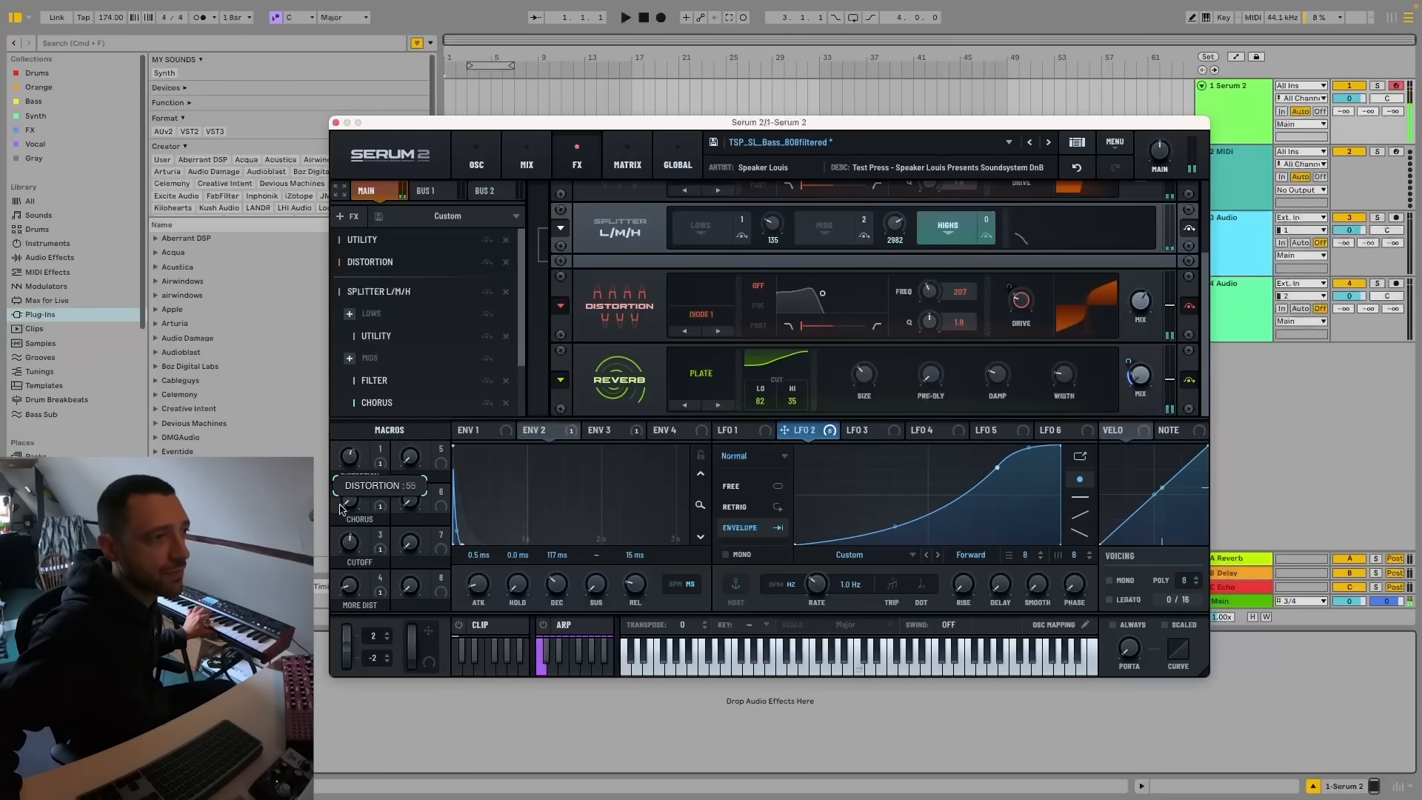
drag(349, 540, 348, 616)
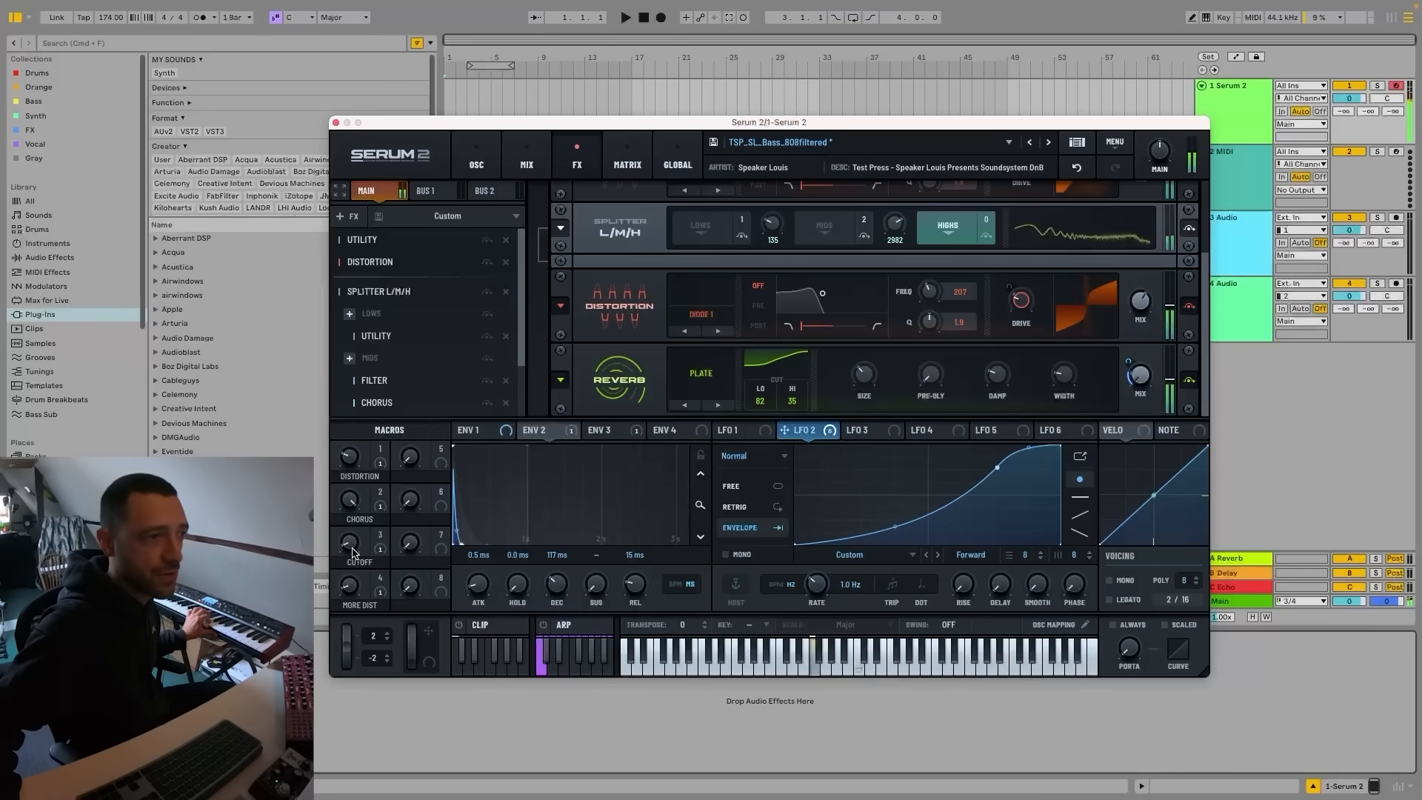